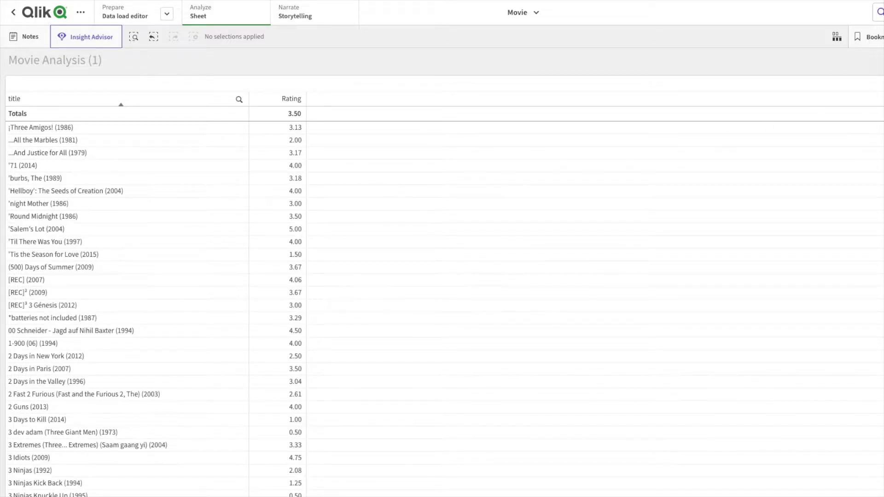
Select the titles whose average rating is above 4 with the search =Avg(rating)>4, leaving 1260 titles.
{"action": "key", "text": "ctrl+e"}
{"action": "double_click", "coordinate": [827, 134]}
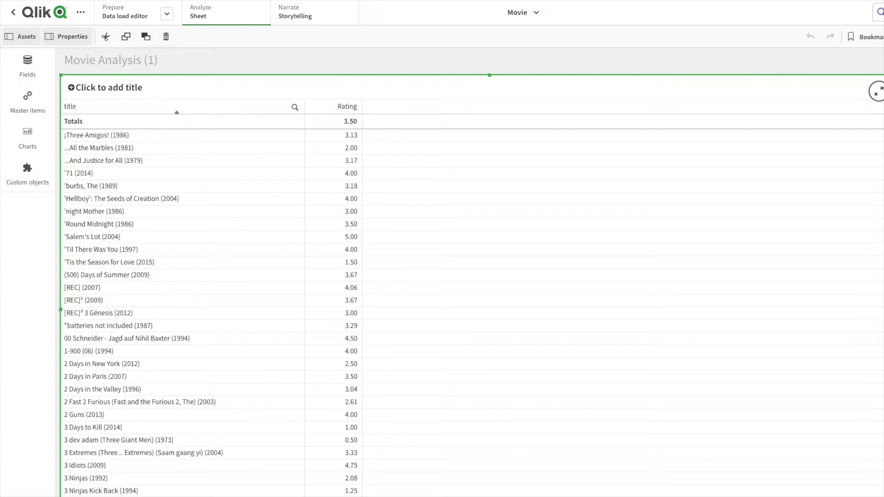
{"action": "key", "text": "Escape"}
{"action": "left_click", "coordinate": [239, 99]}
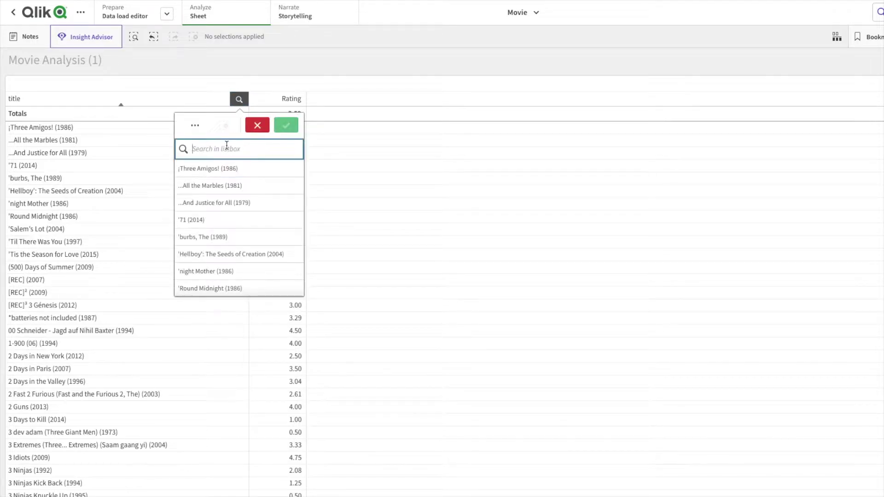
{"action": "type", "text": "=Avg(rating)"}
{"action": "type", "text": ">4"}
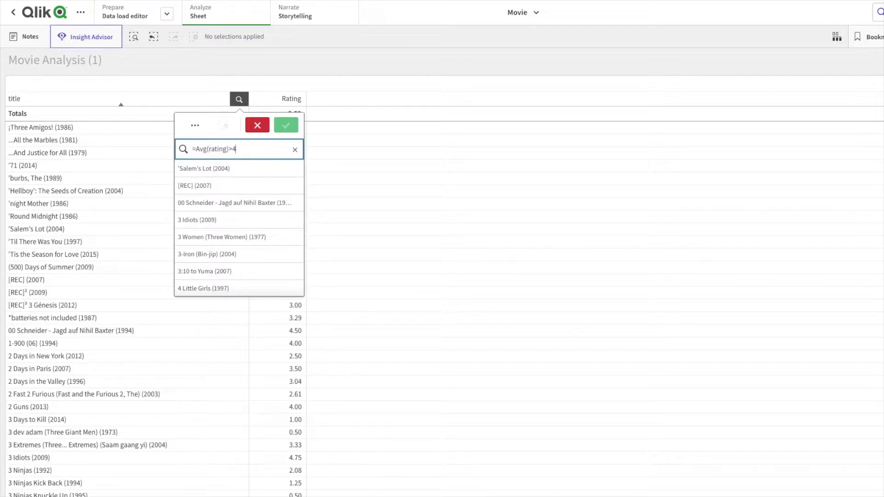
{"action": "key", "text": "Return"}
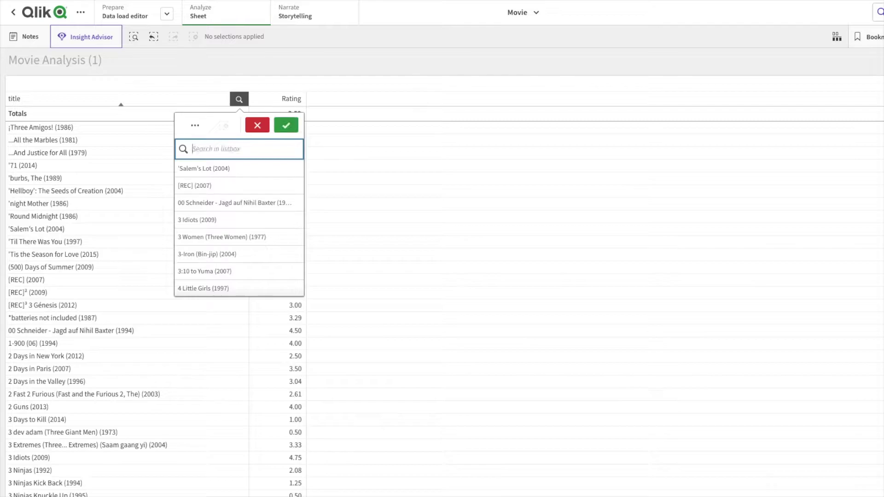
{"action": "left_click", "coordinate": [287, 126]}
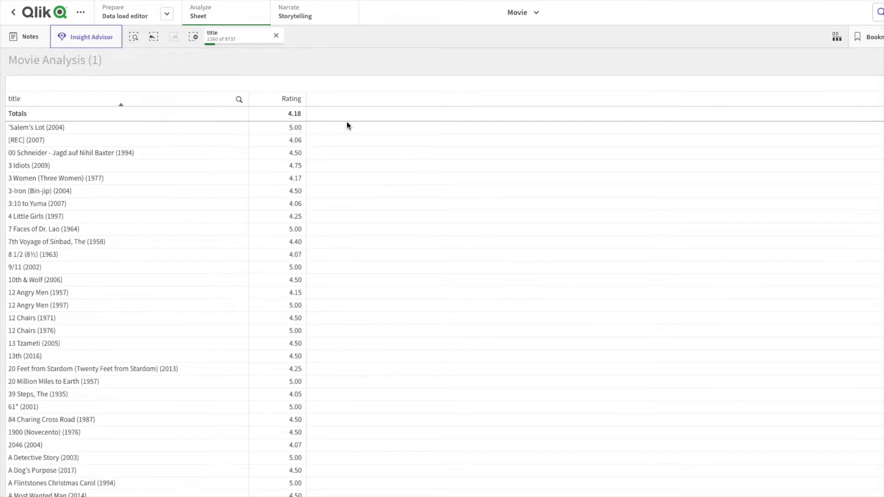
Sort the table by Rating from lowest to highest, starting at 4.00.
{"action": "left_click", "coordinate": [292, 100]}
{"action": "left_click", "coordinate": [289, 99]}
{"action": "left_click", "coordinate": [287, 102]}
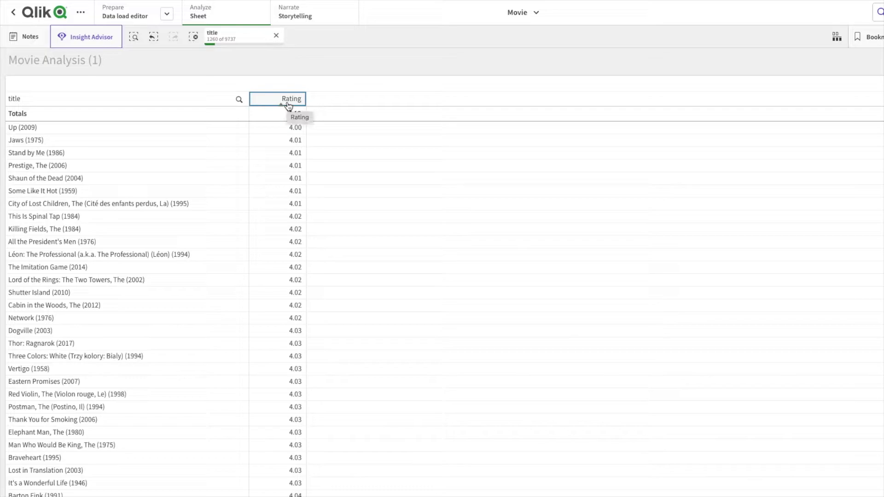
{"action": "left_click", "coordinate": [288, 101]}
{"action": "left_click", "coordinate": [288, 104]}
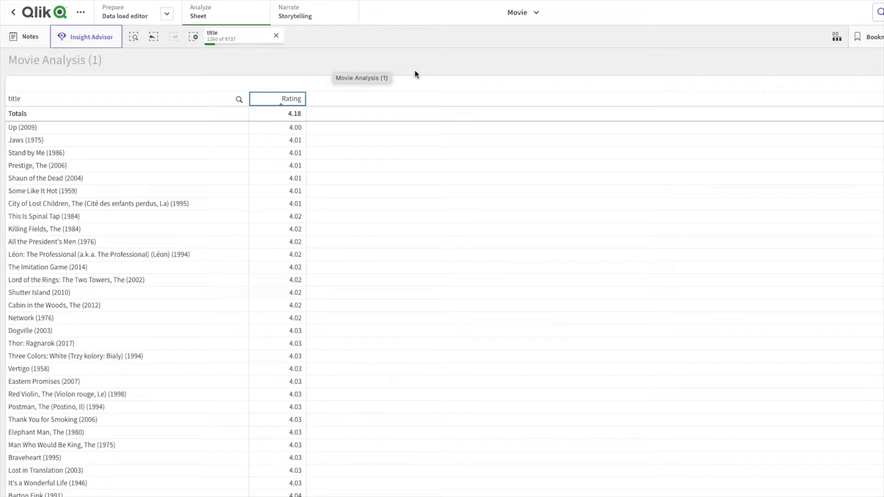
Reselect titles with =Avg(rating)>=4 and Avg(rating)<=4.5, giving 1924 titles.
{"action": "left_click", "coordinate": [275, 36]}
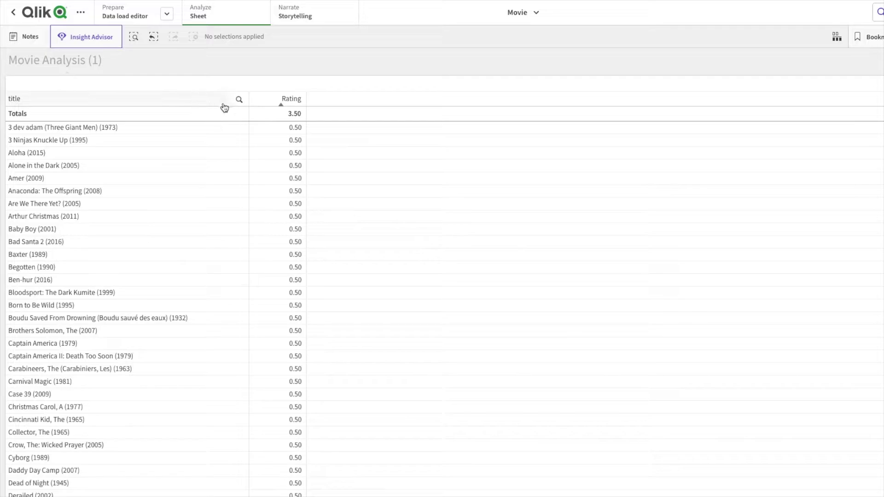
{"action": "left_click", "coordinate": [239, 99]}
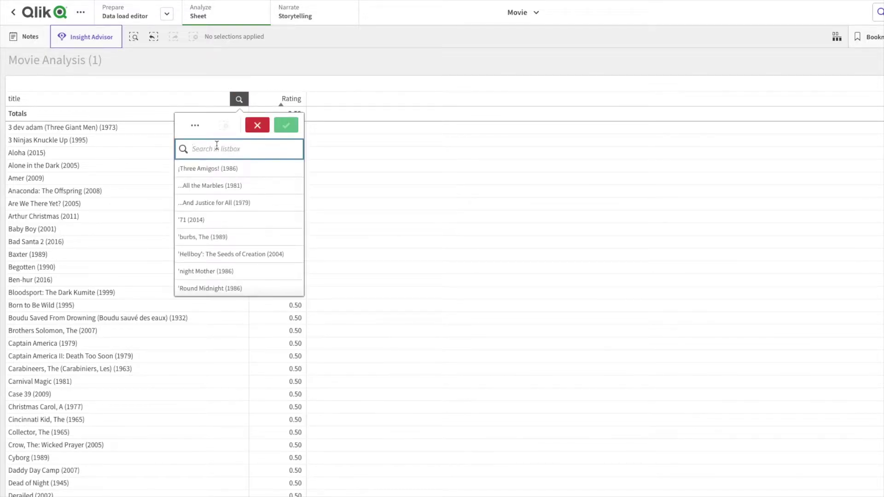
{"action": "type", "text": "="}
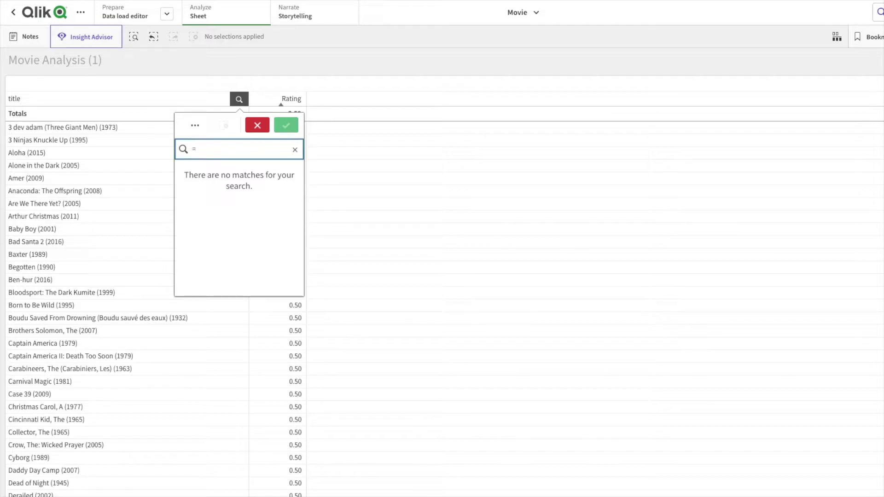
{"action": "type", "text": "Avg(rating)"}
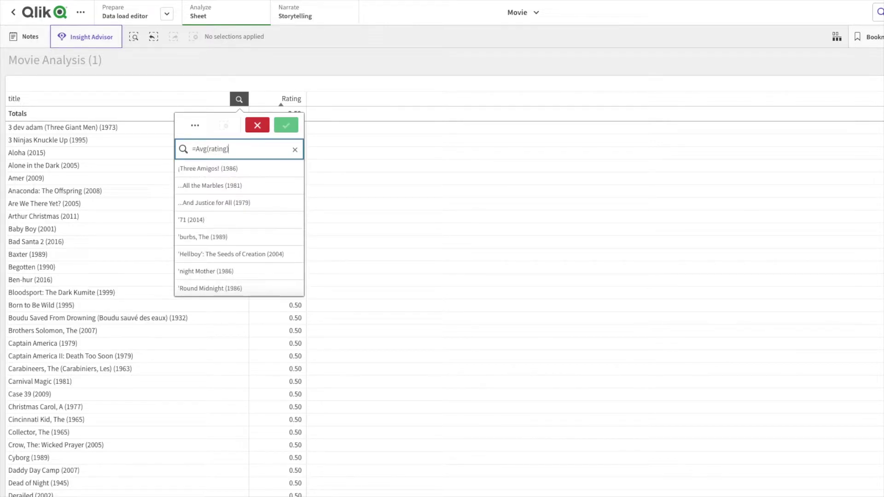
{"action": "type", "text": ">="}
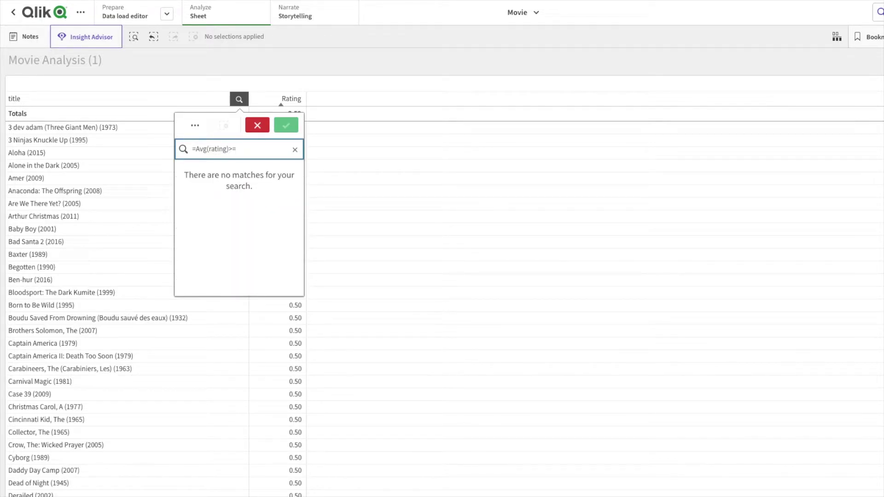
{"action": "type", "text": "4 and"}
{"action": "type", "text": "Avg(rating)"}
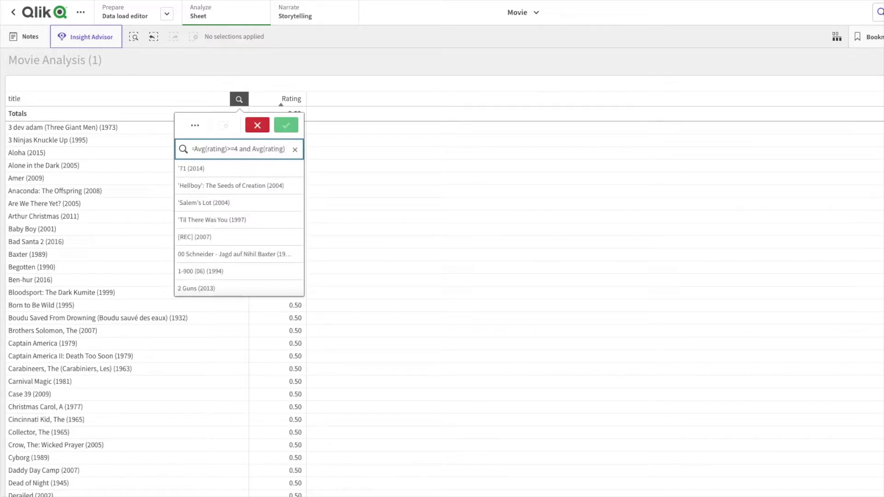
{"action": "type", "text": "<"}
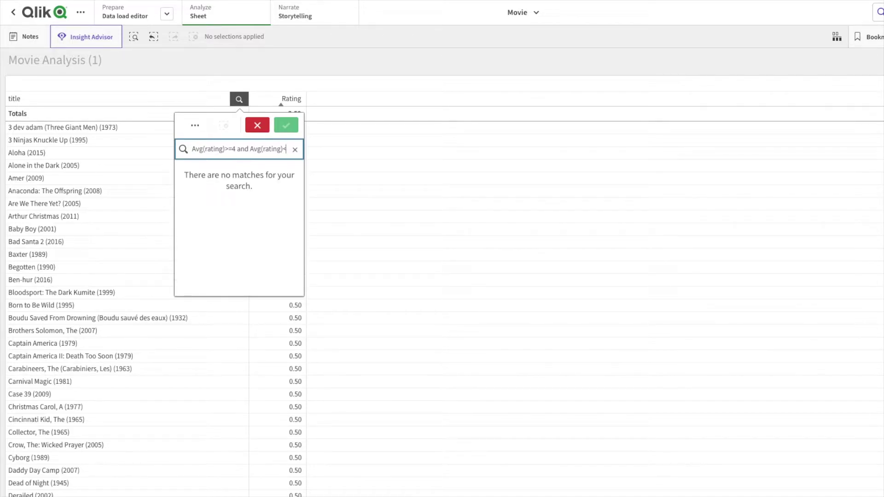
{"action": "type", "text": "="}
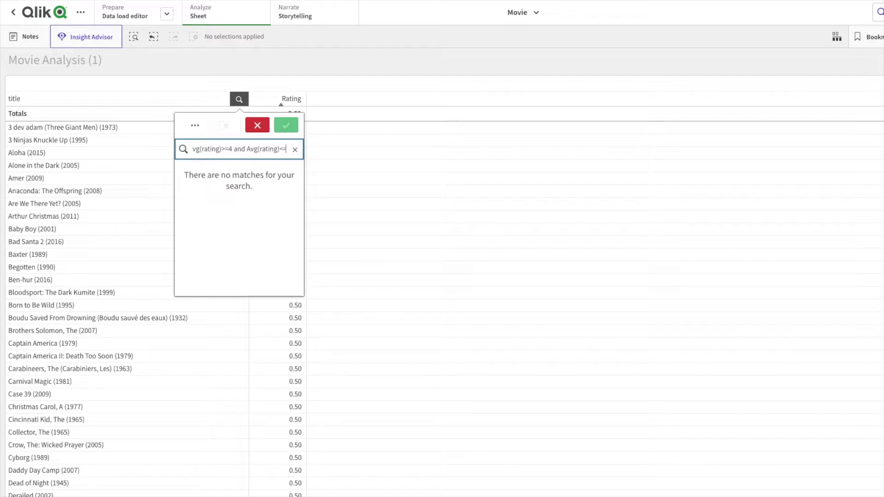
{"action": "type", "text": "3"}
{"action": "key", "text": "BackSpace"}
{"action": "type", "text": "4.5"}
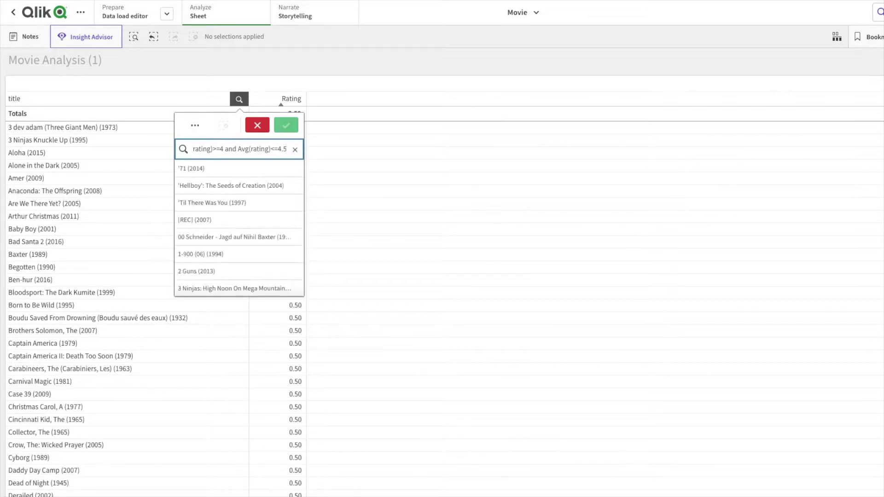
{"action": "key", "text": "Return"}
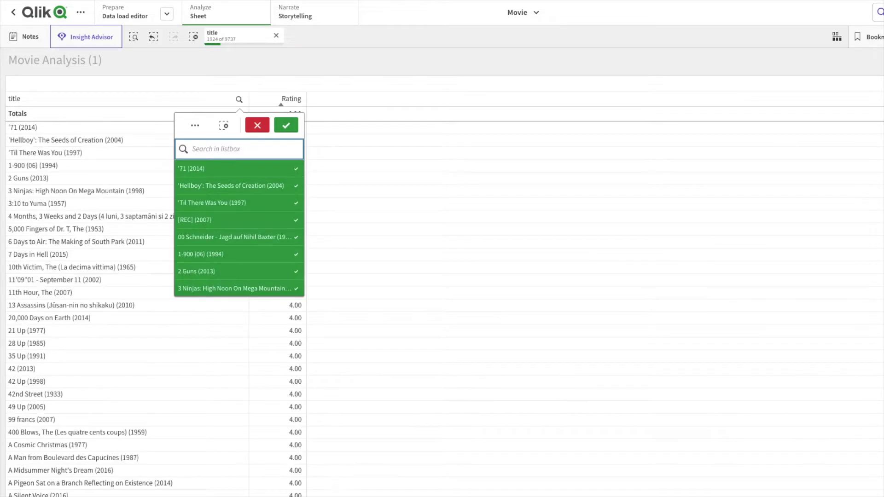
{"action": "left_click", "coordinate": [352, 72]}
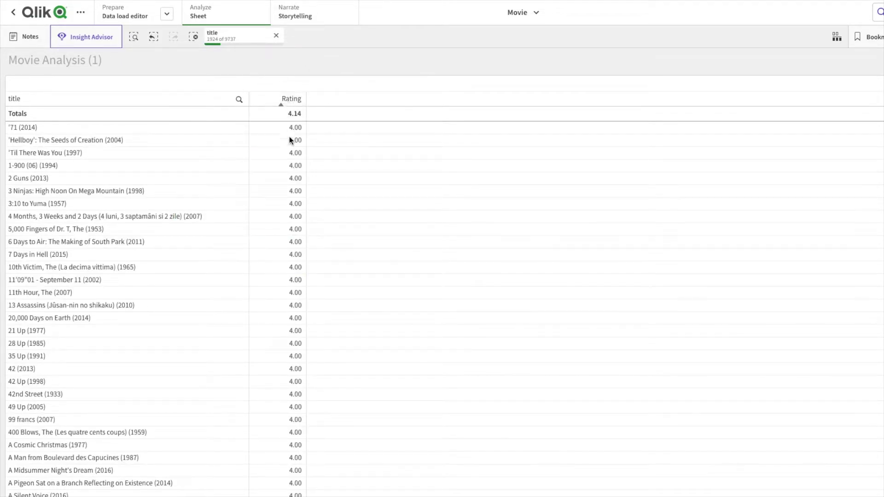
Sort the 1924 titles by Rating highest first, then clear the selection.
{"action": "left_click", "coordinate": [286, 100]}
{"action": "left_click", "coordinate": [293, 103]}
{"action": "left_click", "coordinate": [290, 105]}
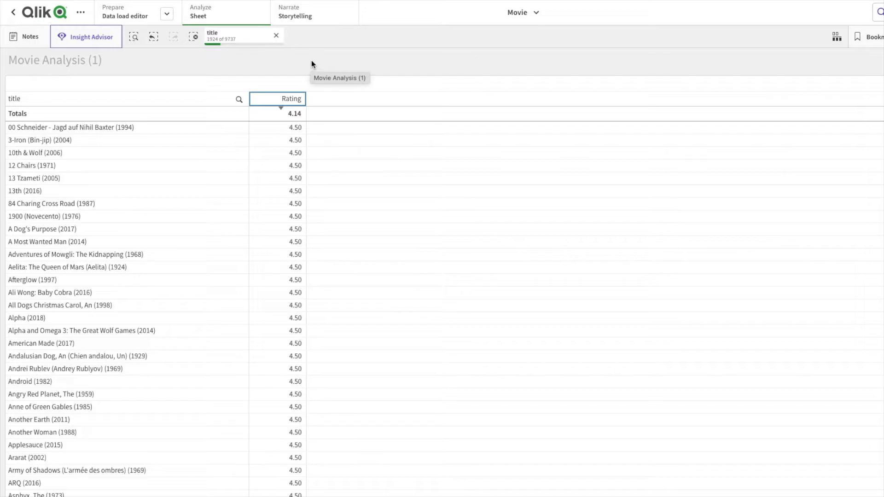
{"action": "left_click", "coordinate": [276, 35]}
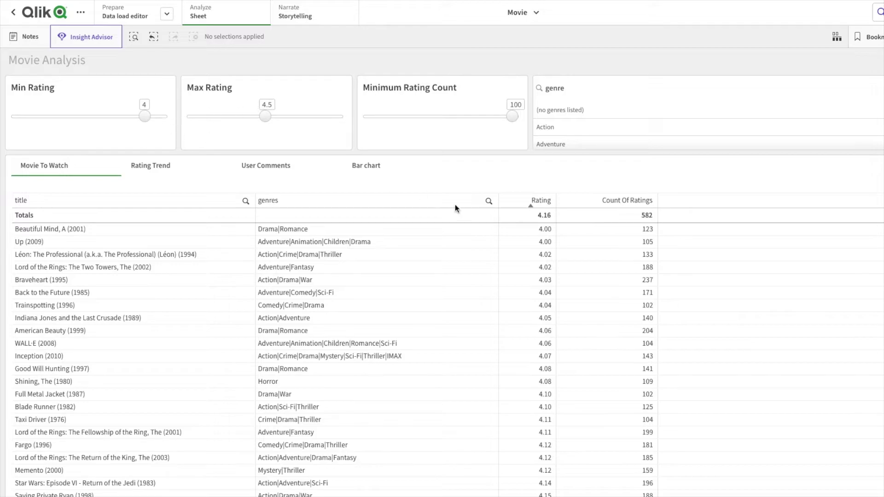
Toggle the Movie To Watch table's Rating sort to lowest rating first, starting at 4.00.
{"action": "left_click", "coordinate": [534, 201]}
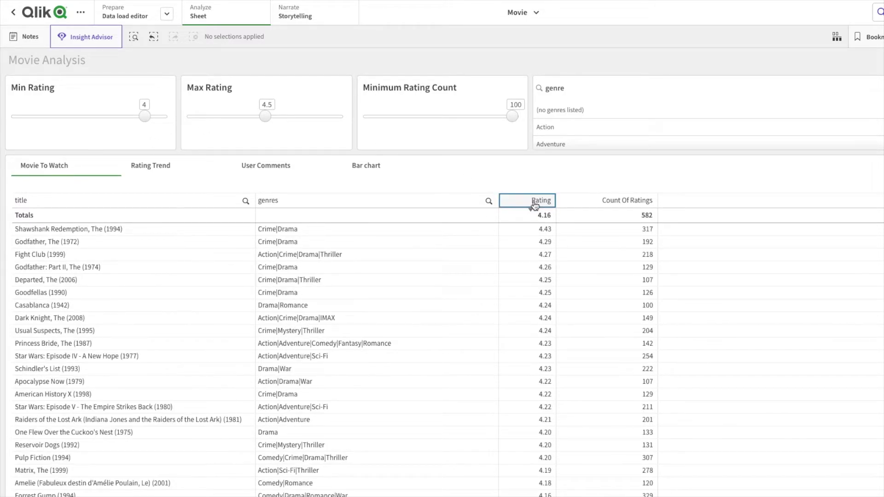
{"action": "left_click", "coordinate": [535, 205]}
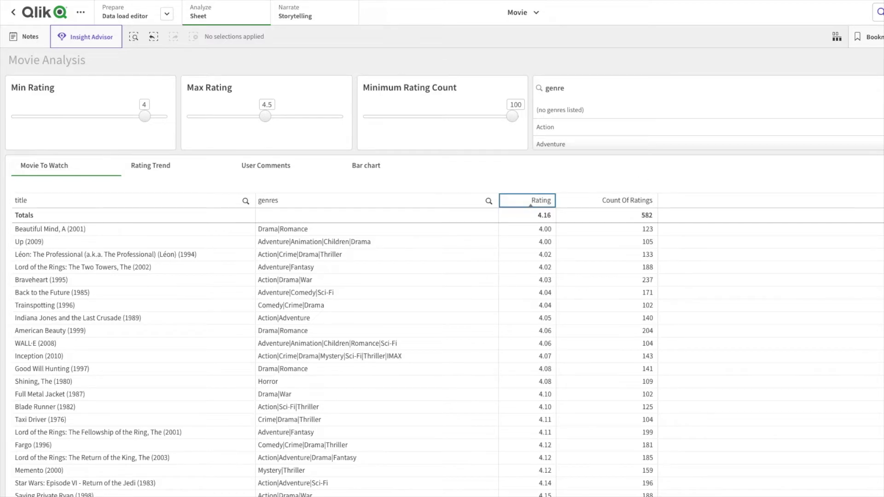
In edit mode, select the Movie To Watch table and open its Rating measure's expression.
{"action": "key", "text": "ctrl+e"}
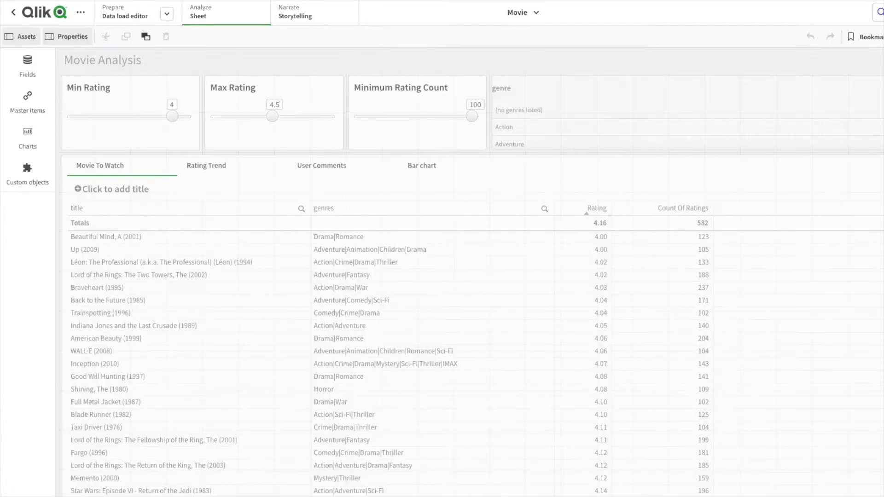
{"action": "left_click", "coordinate": [601, 304]}
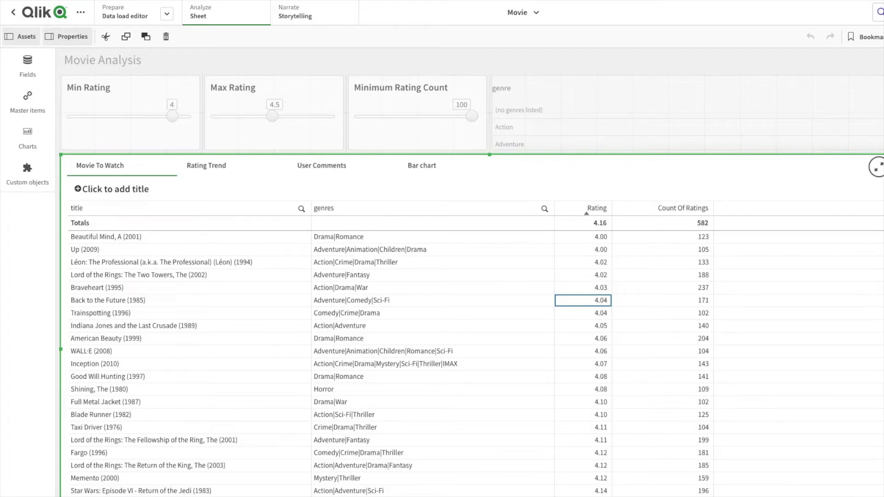
{"action": "key", "text": "ctrl+e"}
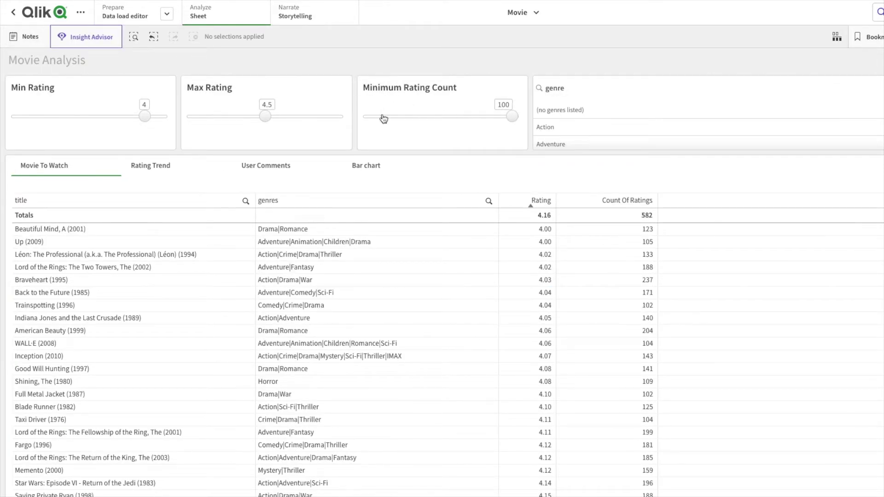
{"action": "left_click", "coordinate": [515, 117]}
{"action": "double_click", "coordinate": [736, 244]}
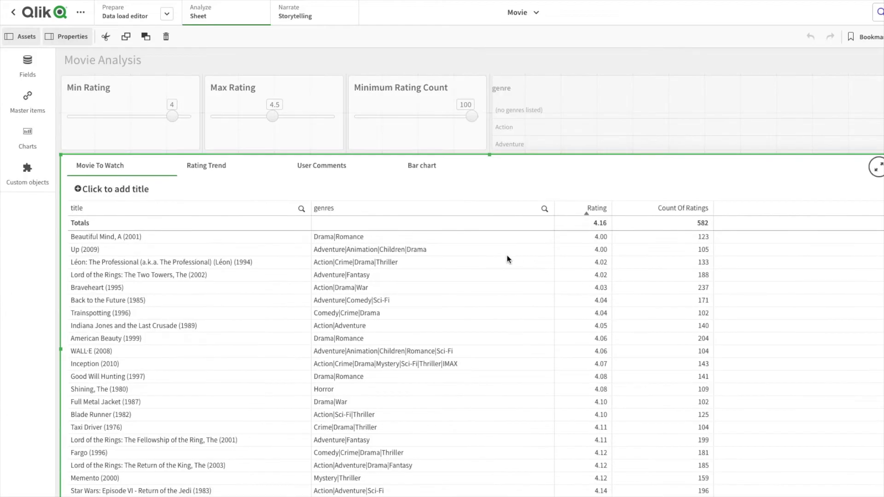
{"action": "left_click", "coordinate": [446, 315]}
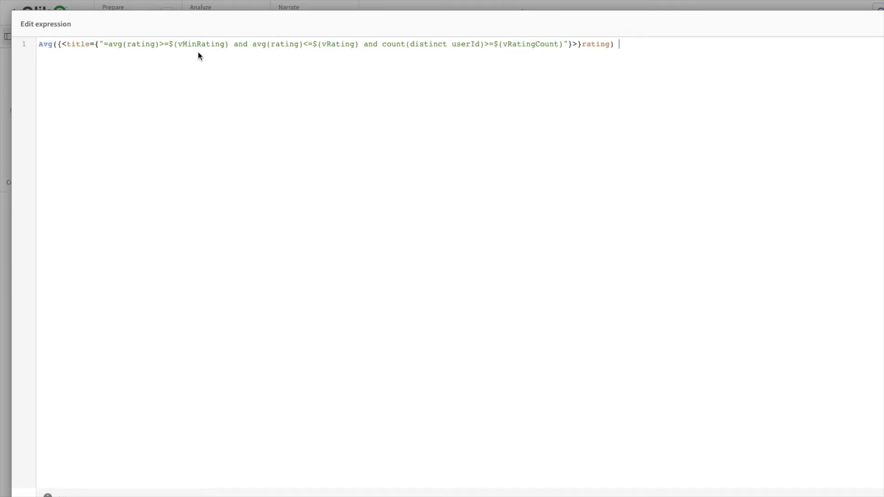
{"action": "left_click", "coordinate": [68, 45]}
{"action": "left_click_drag", "start_coordinate": [68, 45], "coordinate": [89, 44]}
{"action": "left_click", "coordinate": [113, 46]}
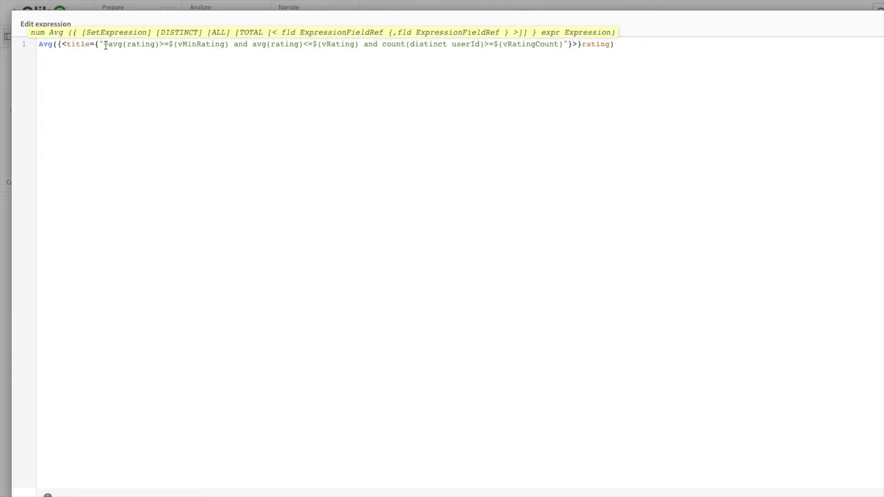
{"action": "left_click_drag", "start_coordinate": [105, 45], "coordinate": [165, 44]}
{"action": "left_click", "coordinate": [247, 76]}
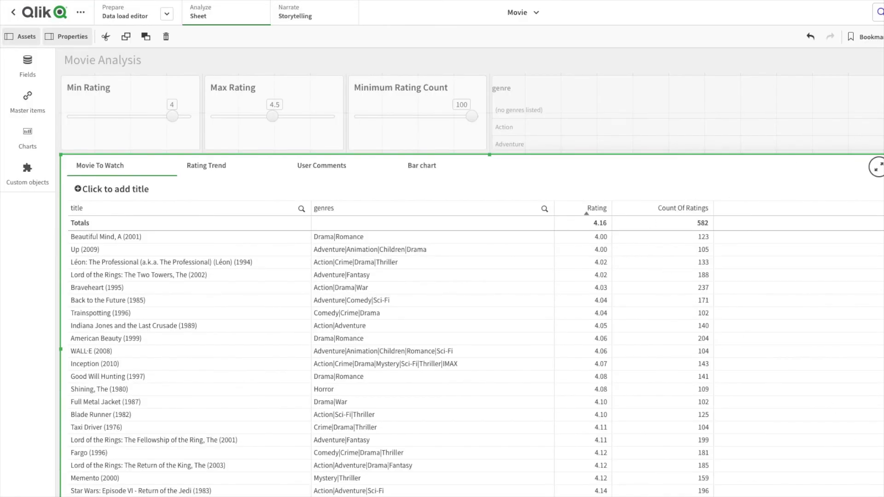
Sort Movie To Watch by Rating highest first, led by Shawshank Redemption at 4.43.
{"action": "key", "text": "ctrl+e"}
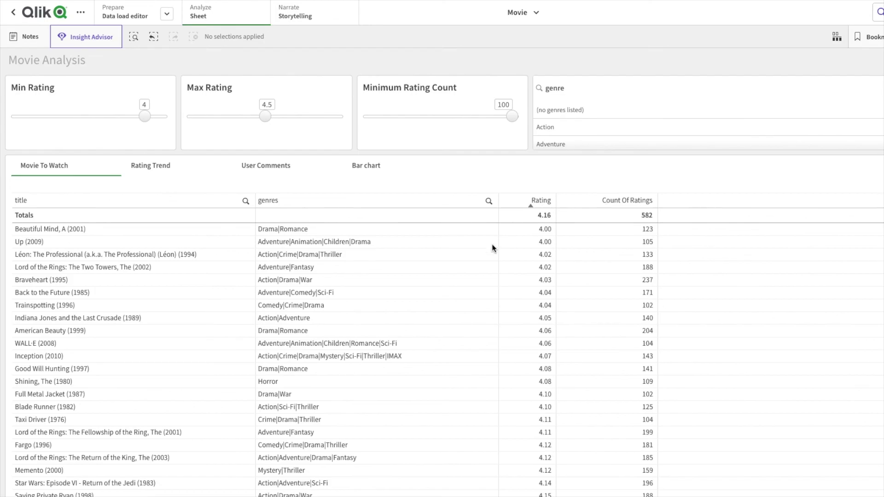
{"action": "left_click", "coordinate": [526, 203]}
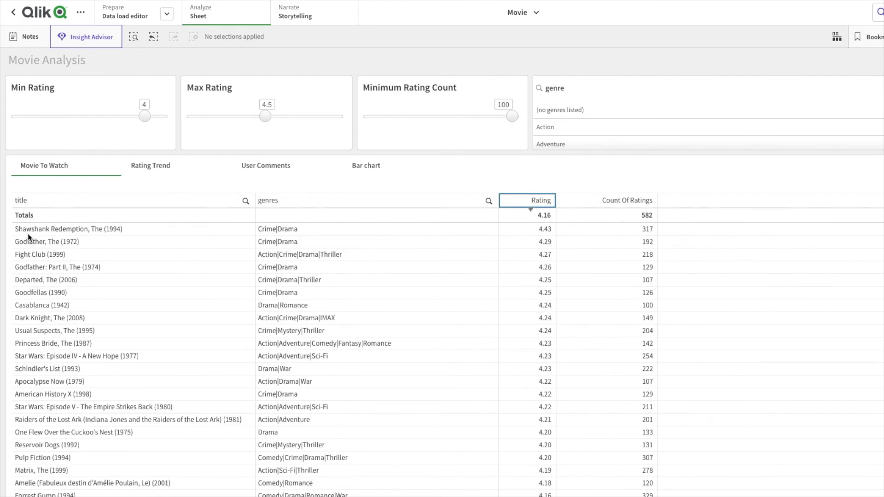